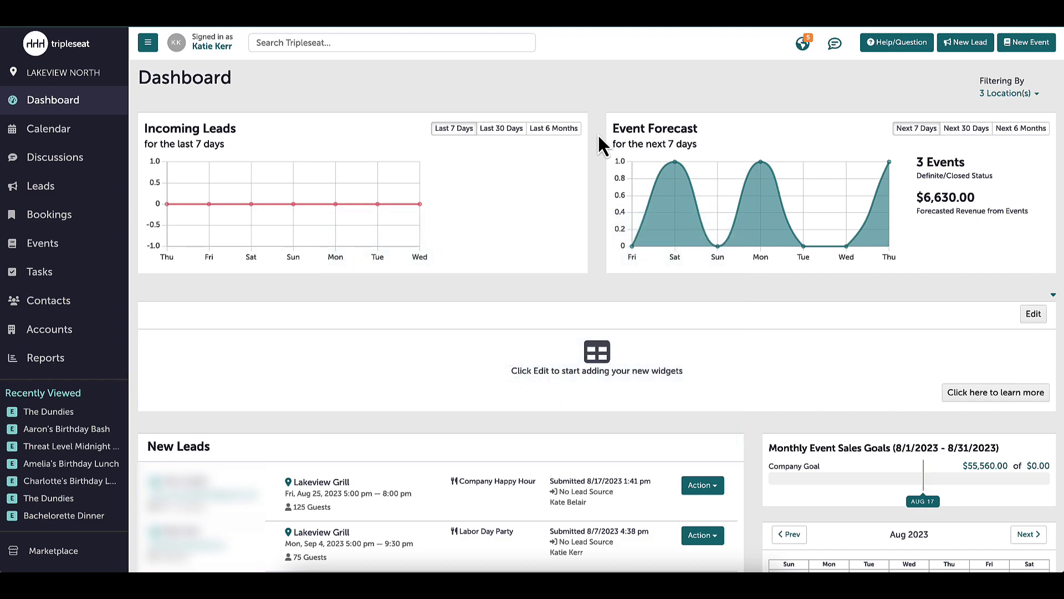
Scroll down the dashboard past the August 2023 event calendar.
scroll(599, 136, down, 3)
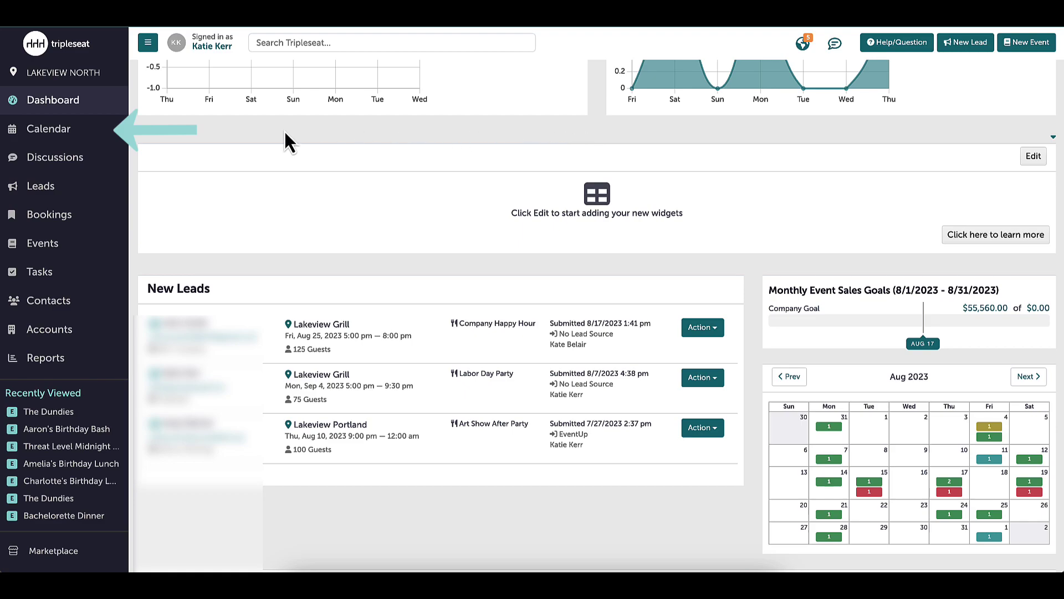
click(74, 133)
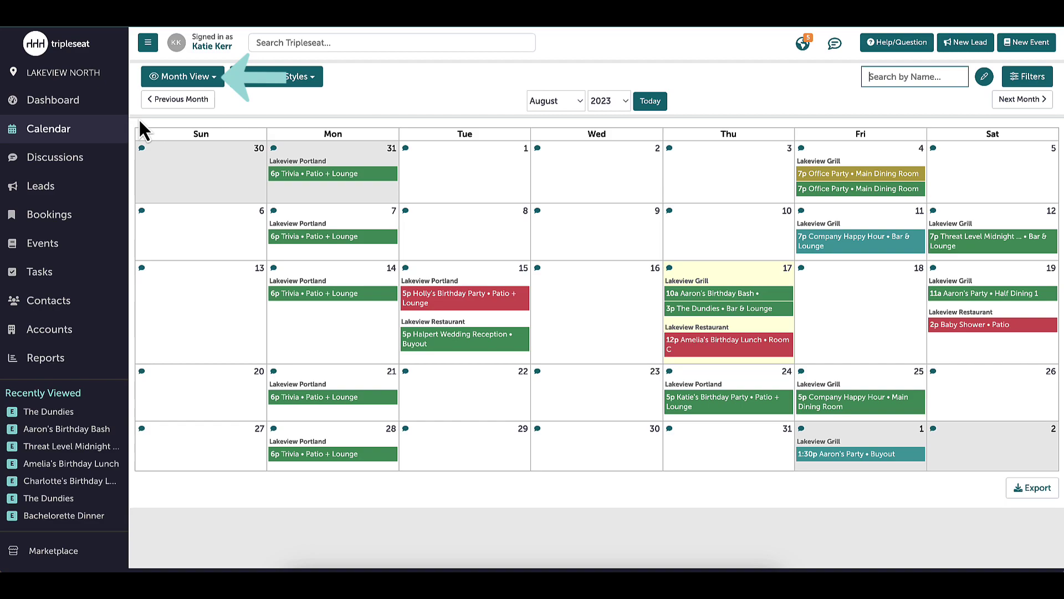
click(213, 78)
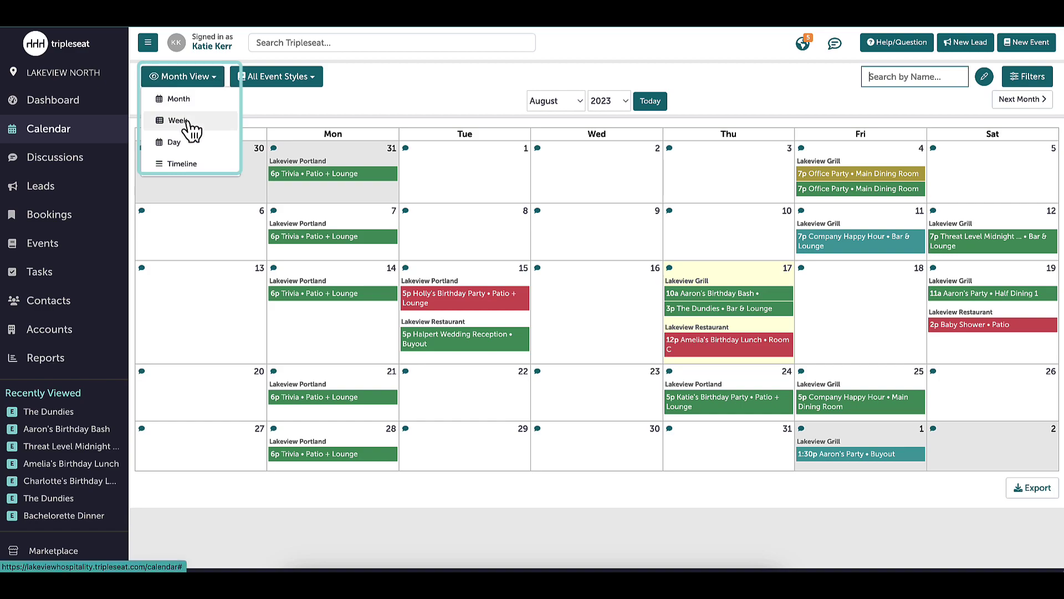
Filter the month calendar to DEFINITE status events belonging to a single owner.
click(212, 168)
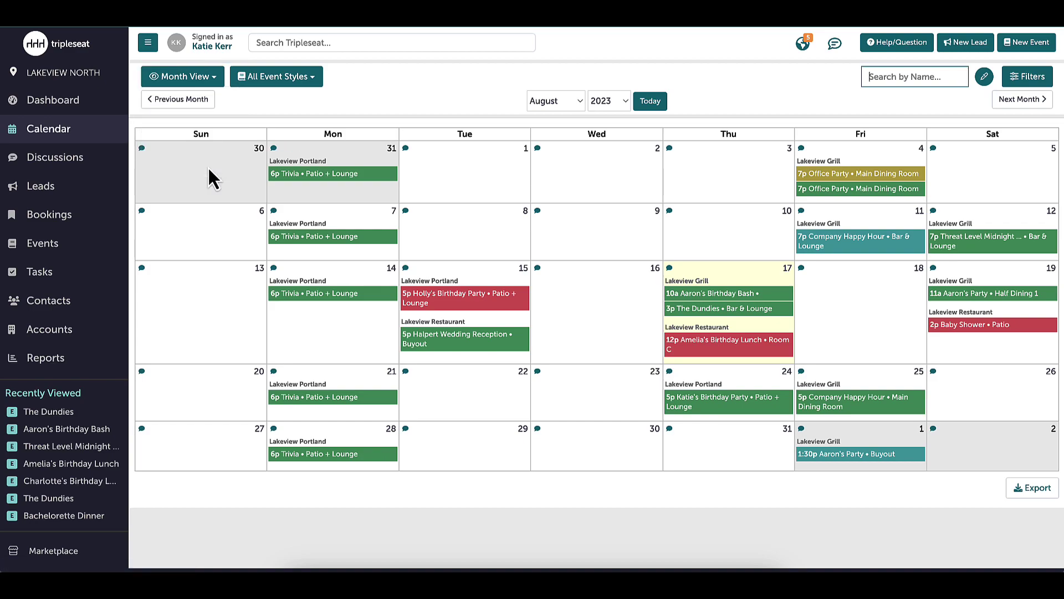
click(1032, 77)
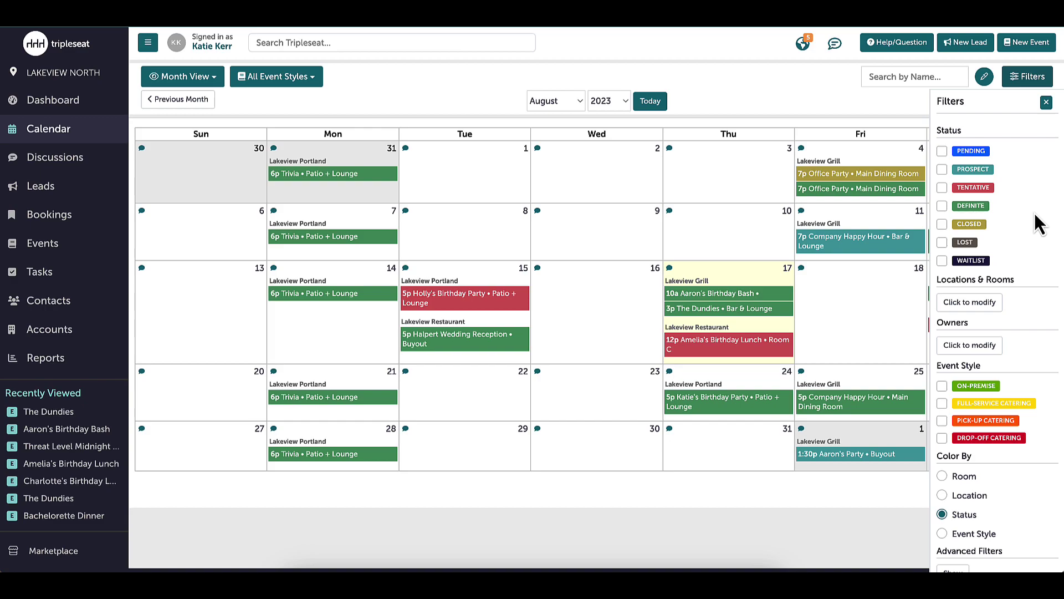
click(942, 205)
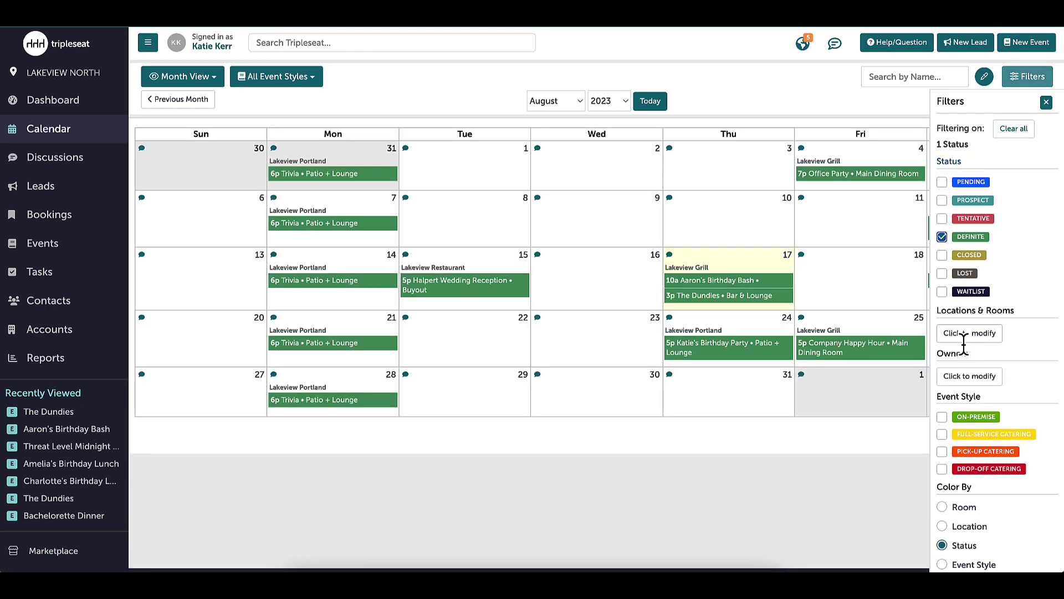
click(969, 376)
scroll(570, 304, down, 2)
click(499, 285)
click(553, 390)
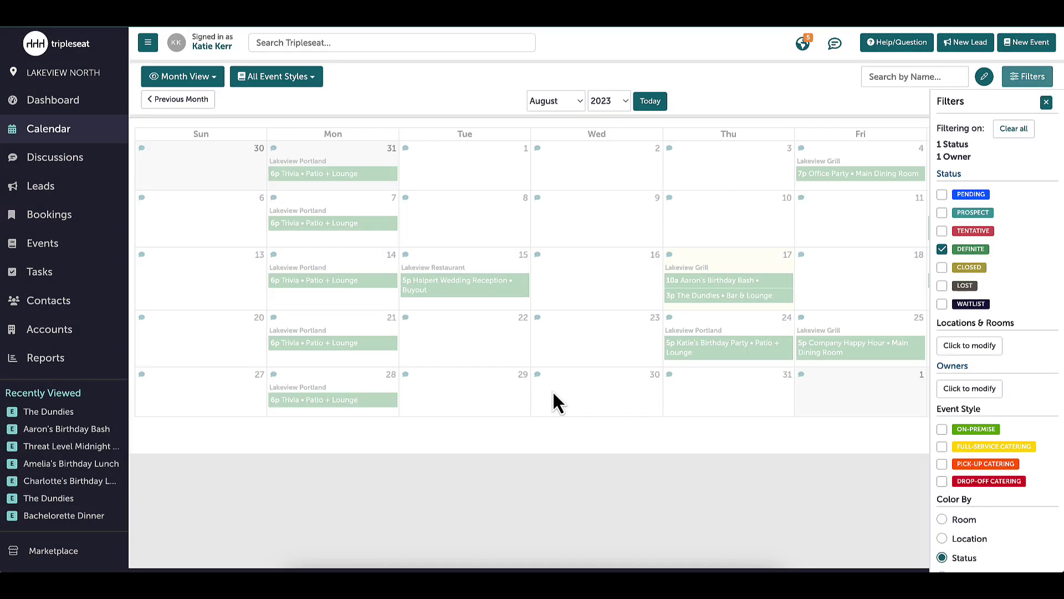
click(212, 82)
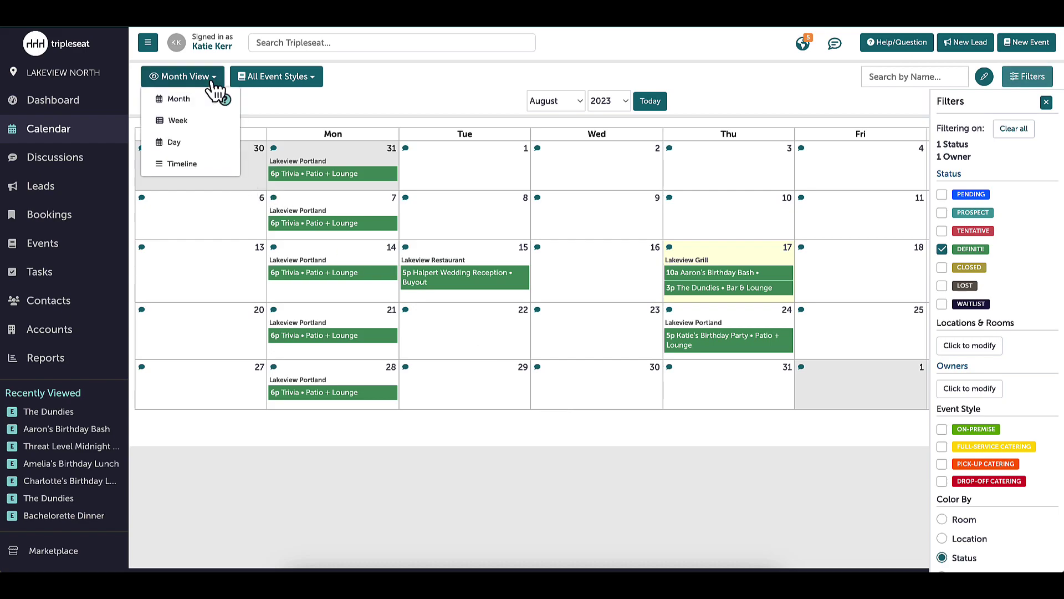
Switch to Timeline view for Thu 8/17/2023 and scroll through the room list.
click(208, 164)
scroll(397, 375, down, 1)
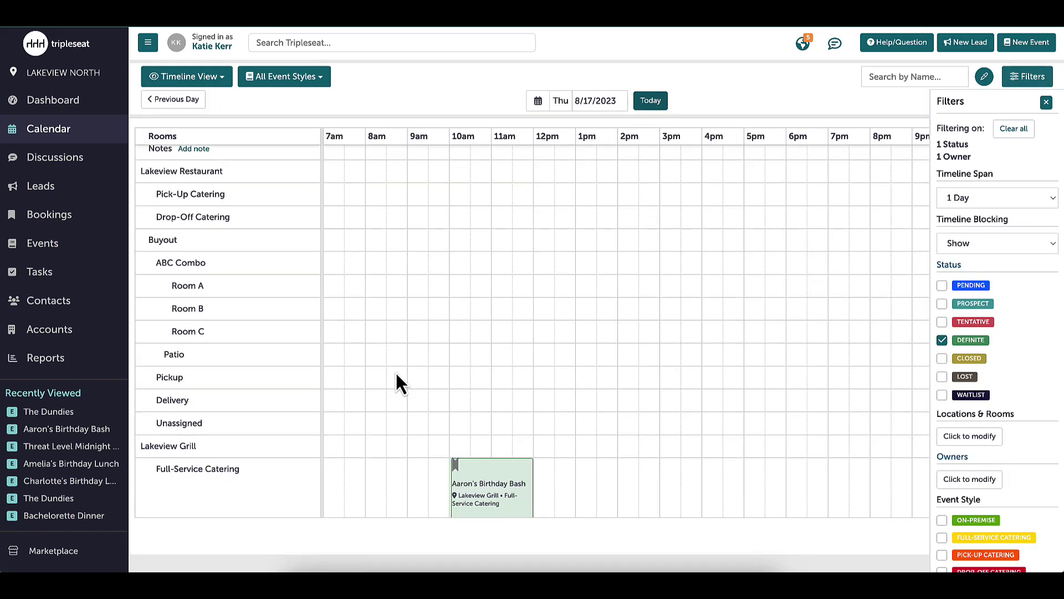
scroll(397, 375, down, 5)
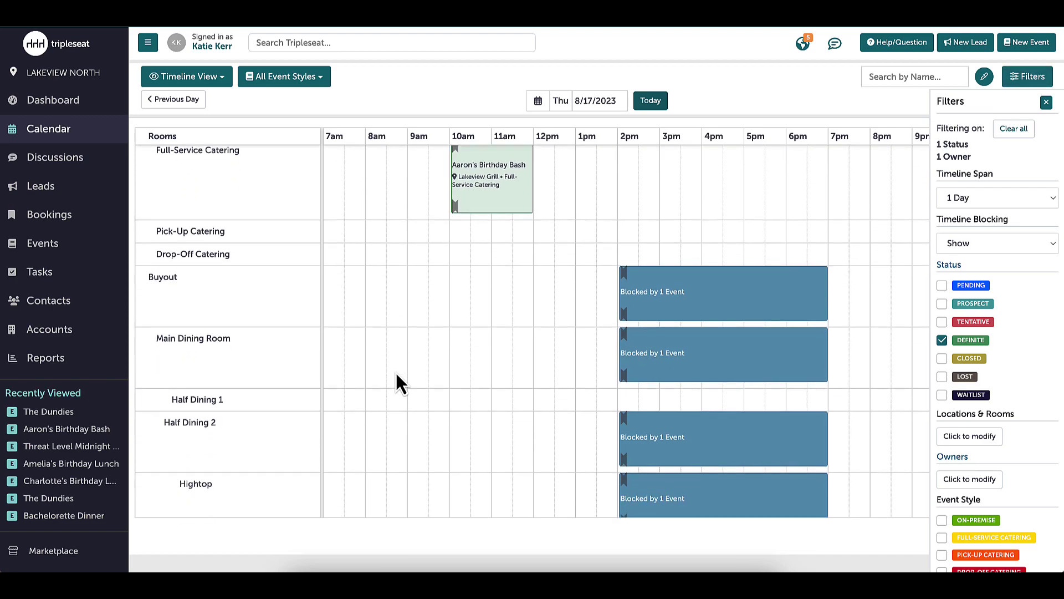
scroll(397, 375, down, 5)
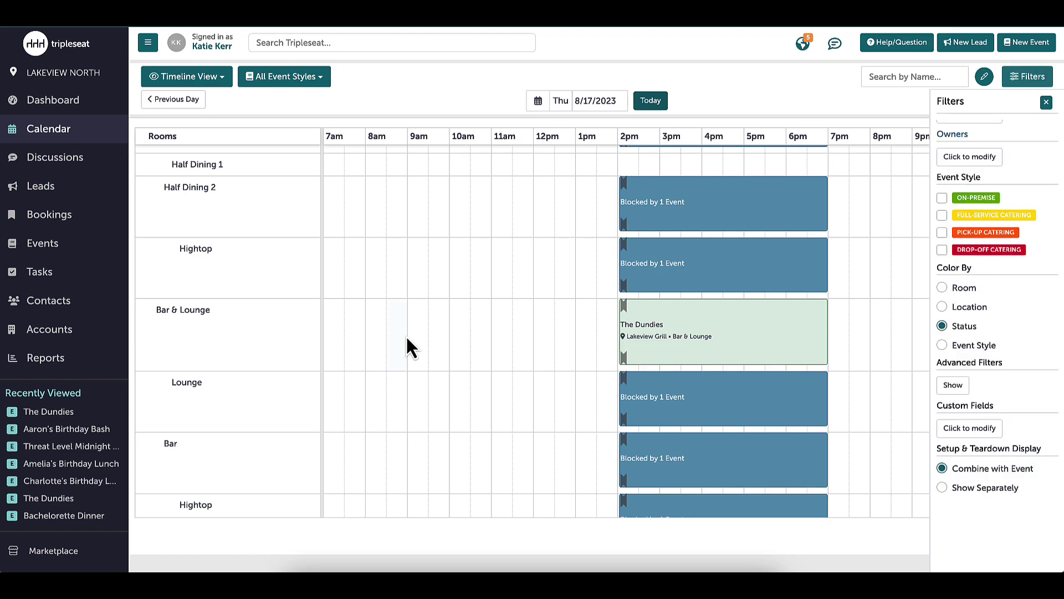
Set Setup & Teardown Display to Show Separately so The Dundies shows distinct setup and teardown blocks.
drag(490, 336, 574, 342)
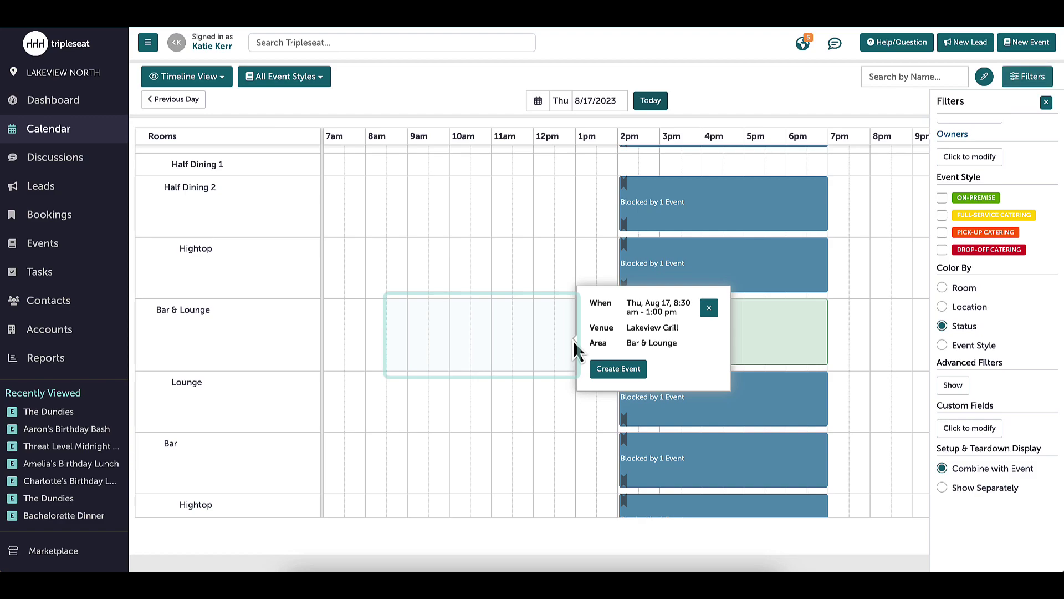
click(709, 308)
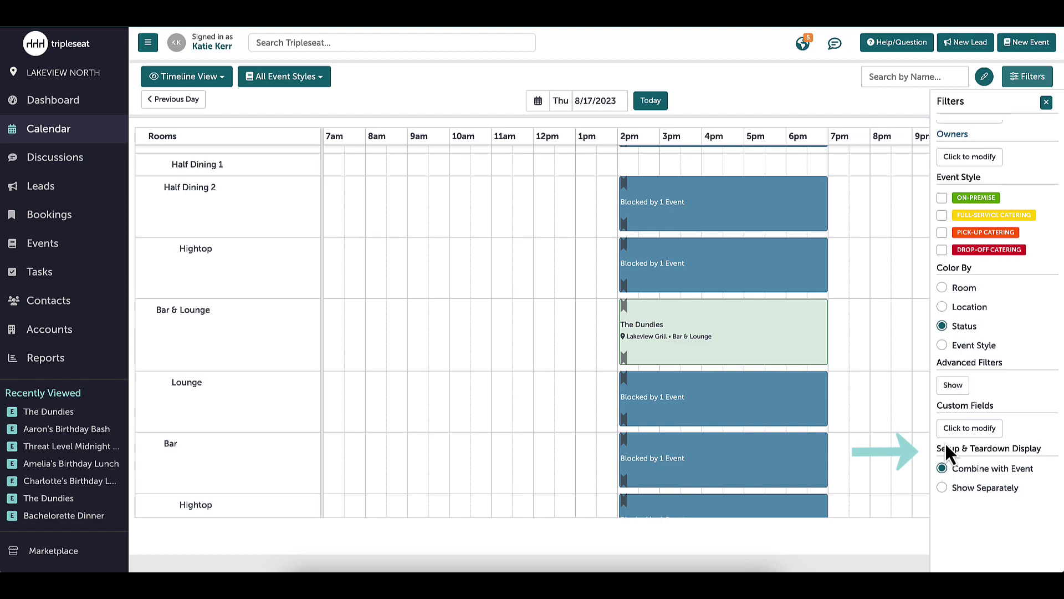
click(942, 488)
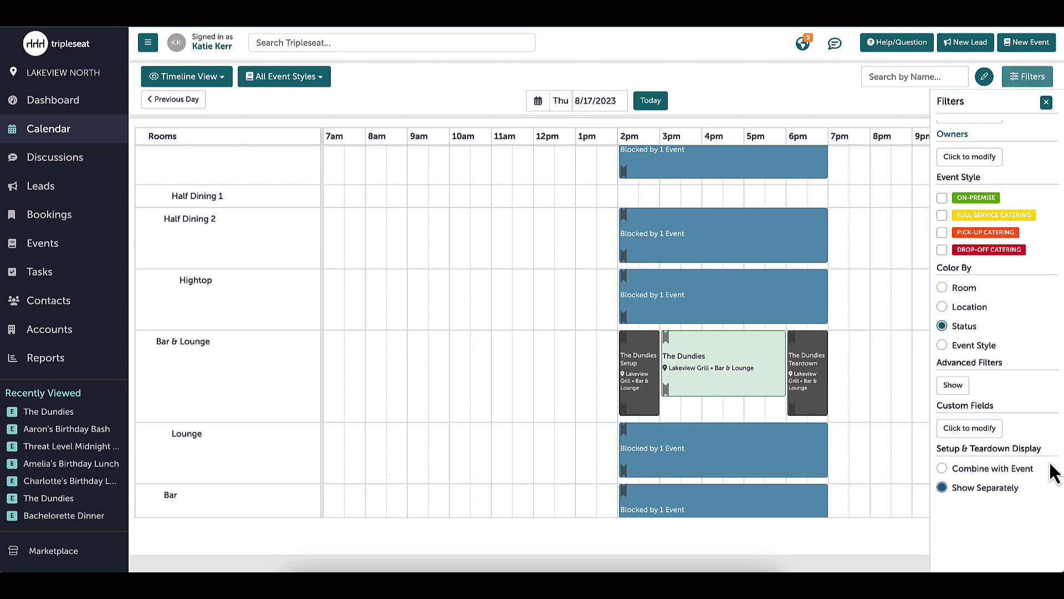
scroll(1034, 320, up, 2)
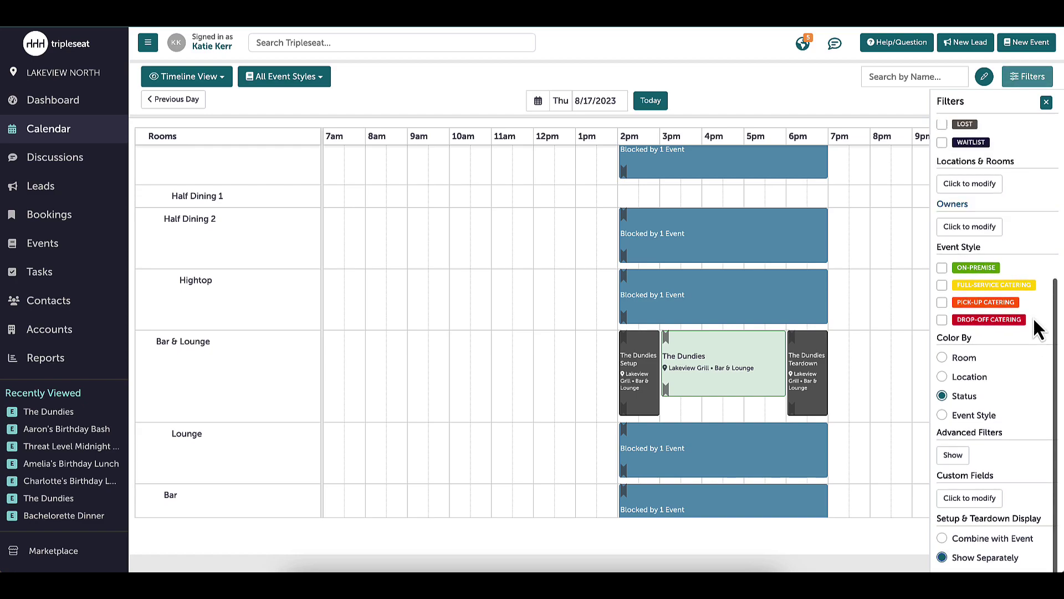
scroll(1034, 322, up, 5)
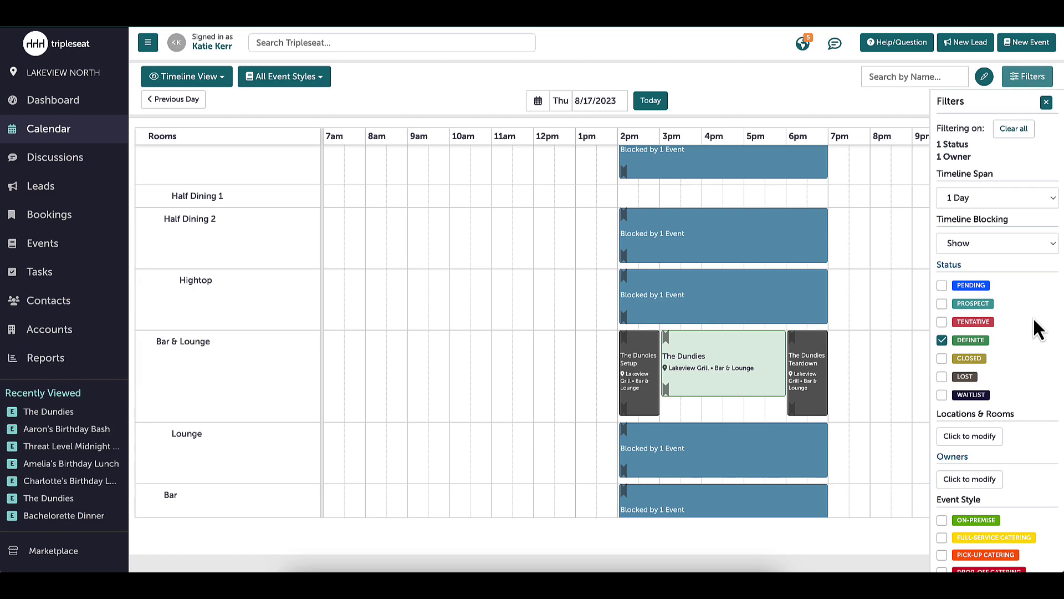
Clear all calendar filters and scroll the August 2023 month view.
click(1017, 133)
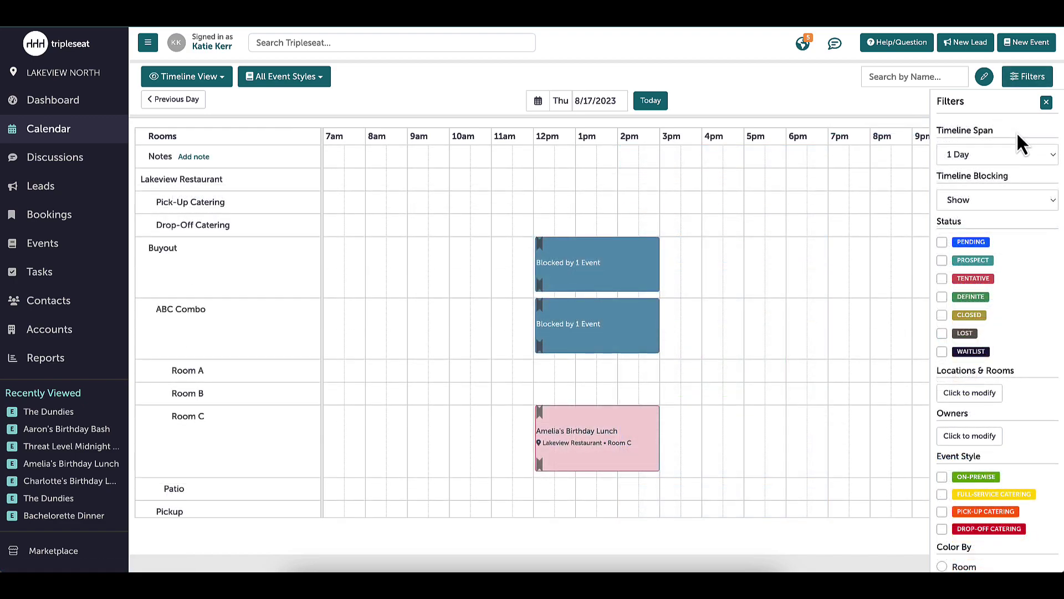
scroll(1018, 134, down, 4)
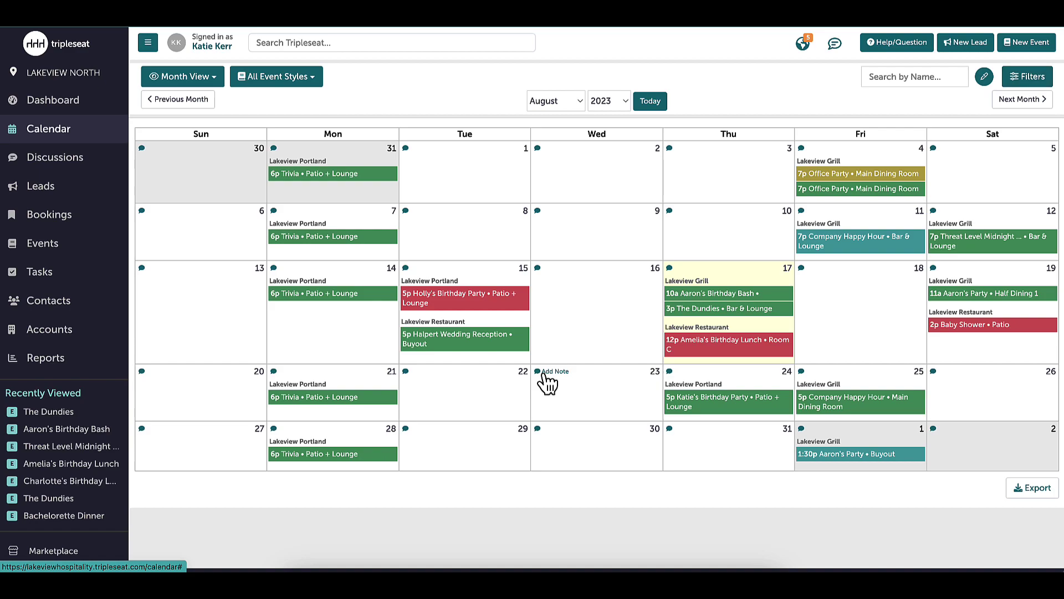
Start a note on August 23 titled 'floor cleaning' for the Main Dining Room.
click(546, 373)
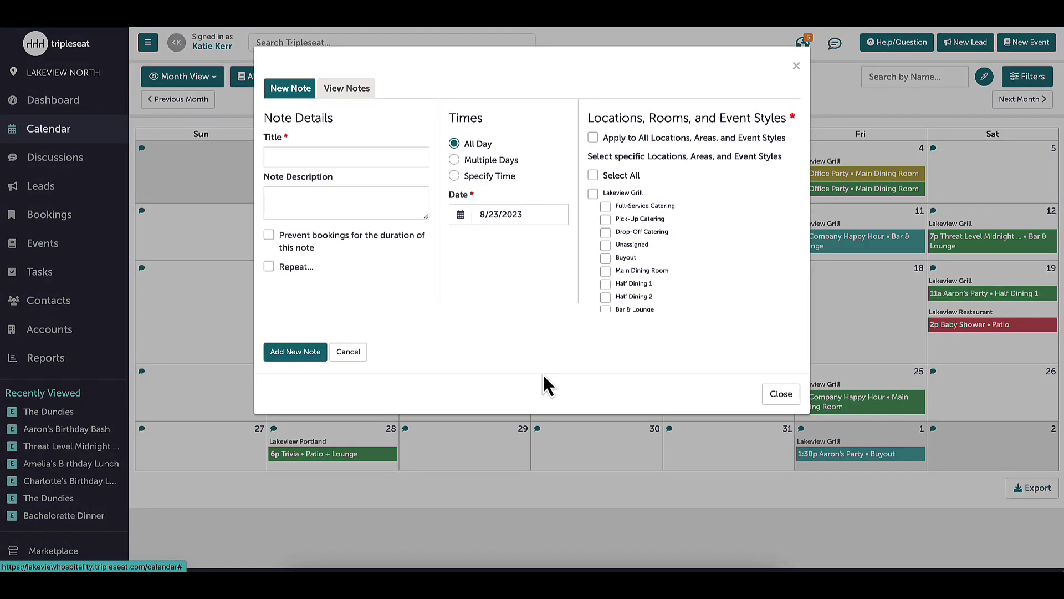
click(359, 152)
text(parade)
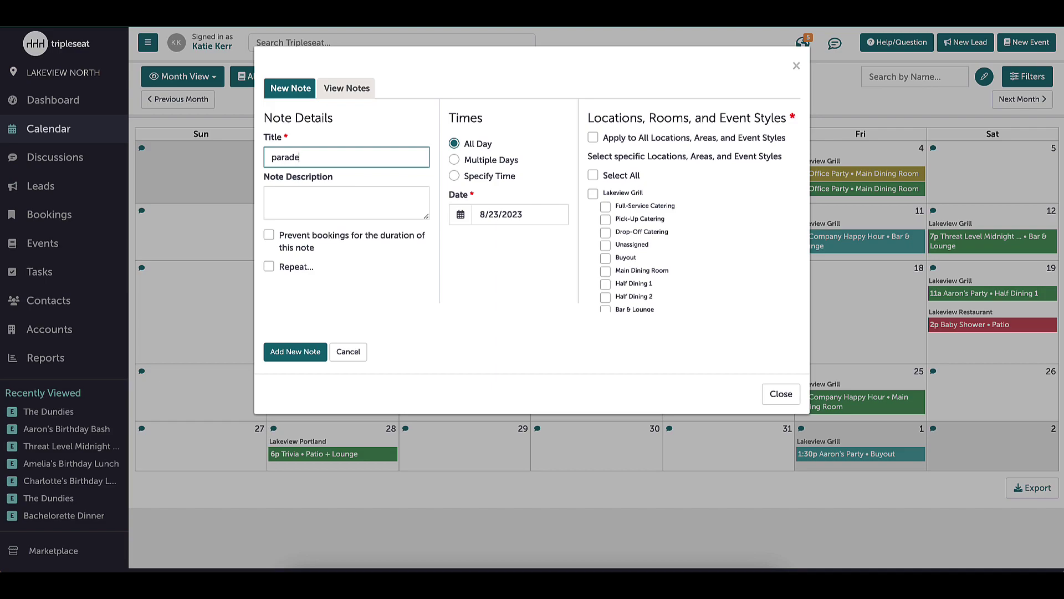
key(BackSpace)
key(BackSpace)
key(BackSpace)
key(BackSpace)
key(BackSpace)
key(BackSpace)
text(floor cleaning)
click(605, 271)
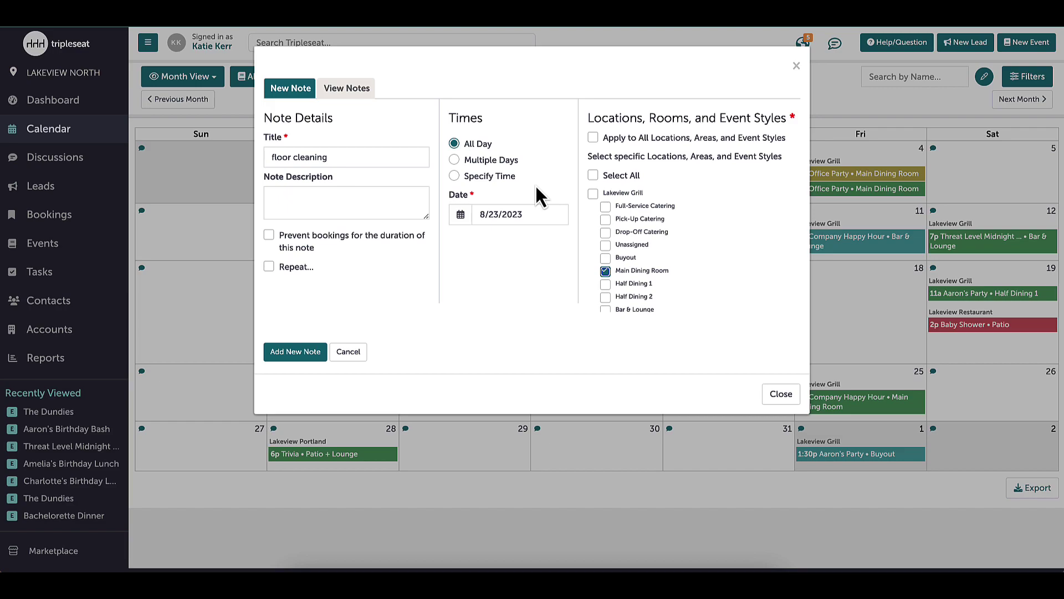
Give the note a 12:00 PM–11:00 PM time range, block bookings, and save it.
click(455, 160)
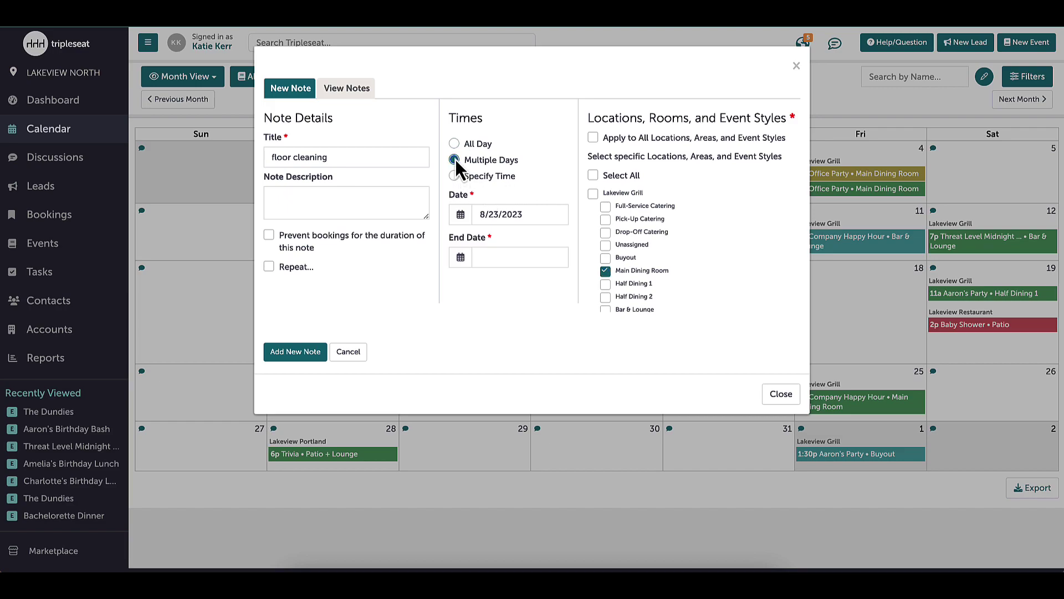
click(508, 257)
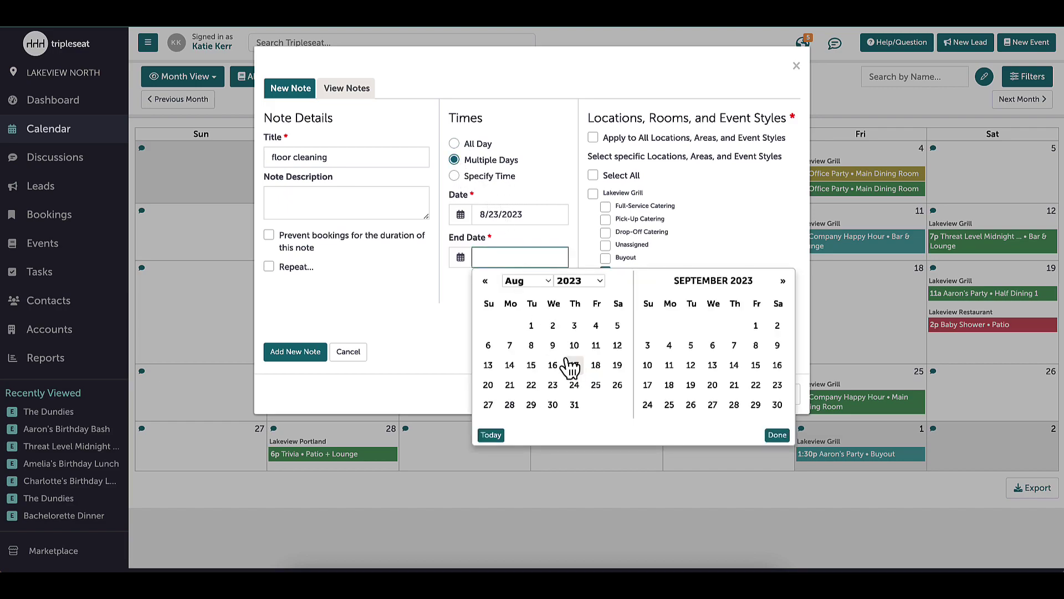
click(596, 388)
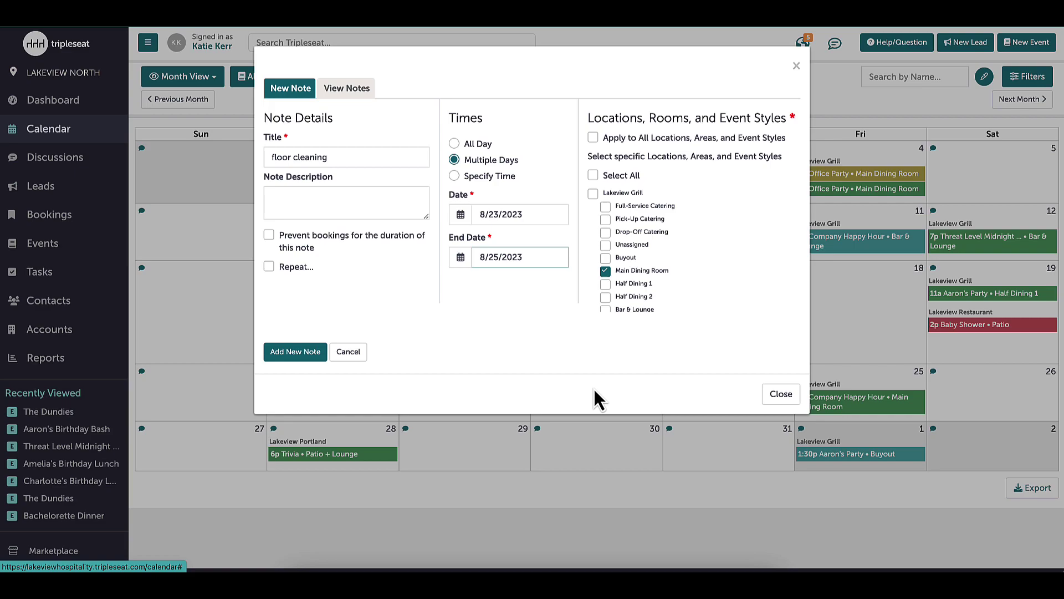
click(454, 175)
click(490, 296)
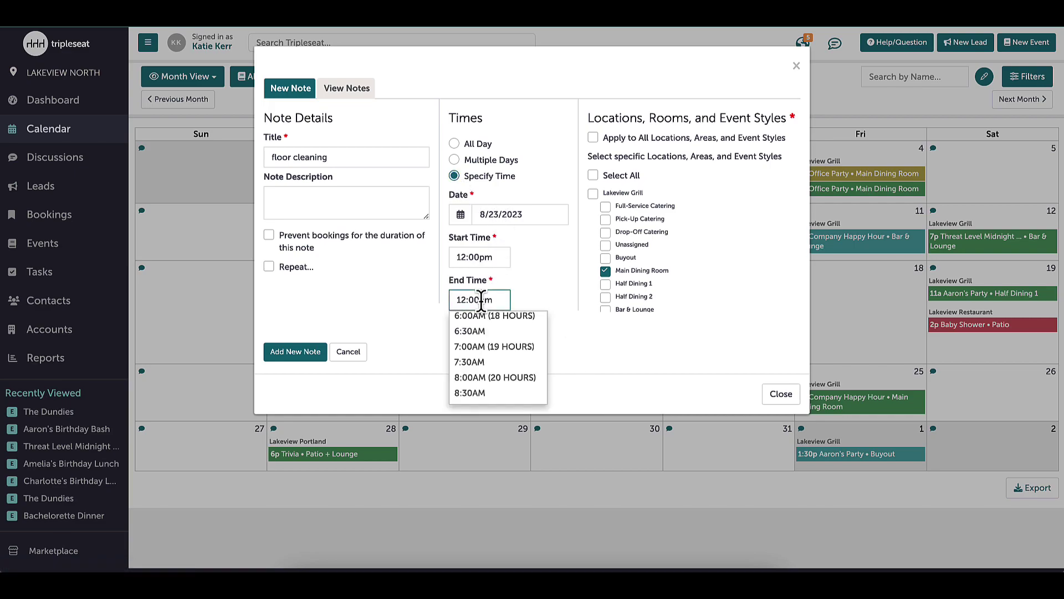
scroll(487, 316, up, 5)
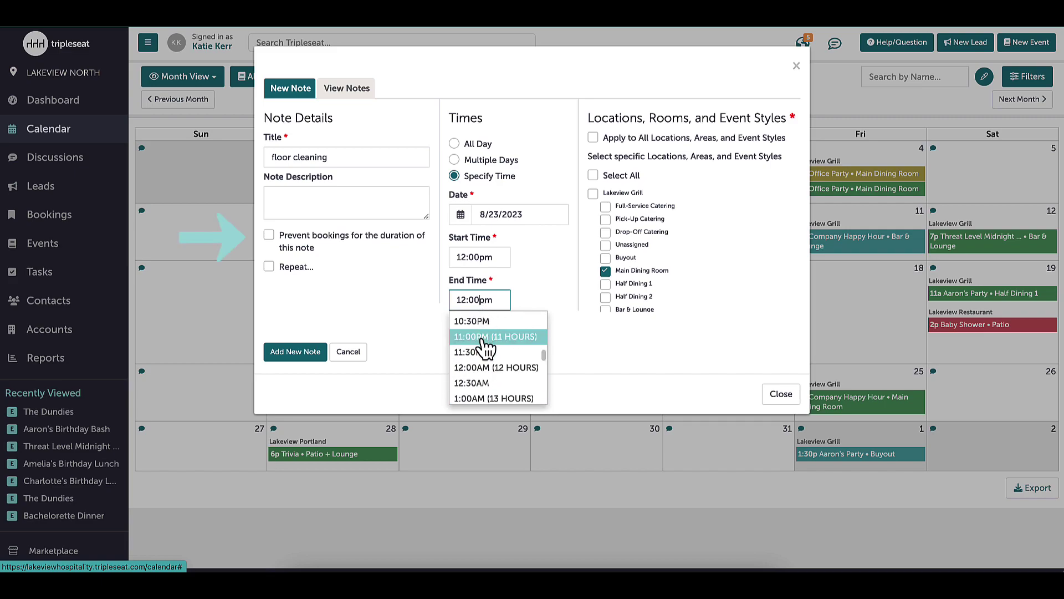
click(486, 335)
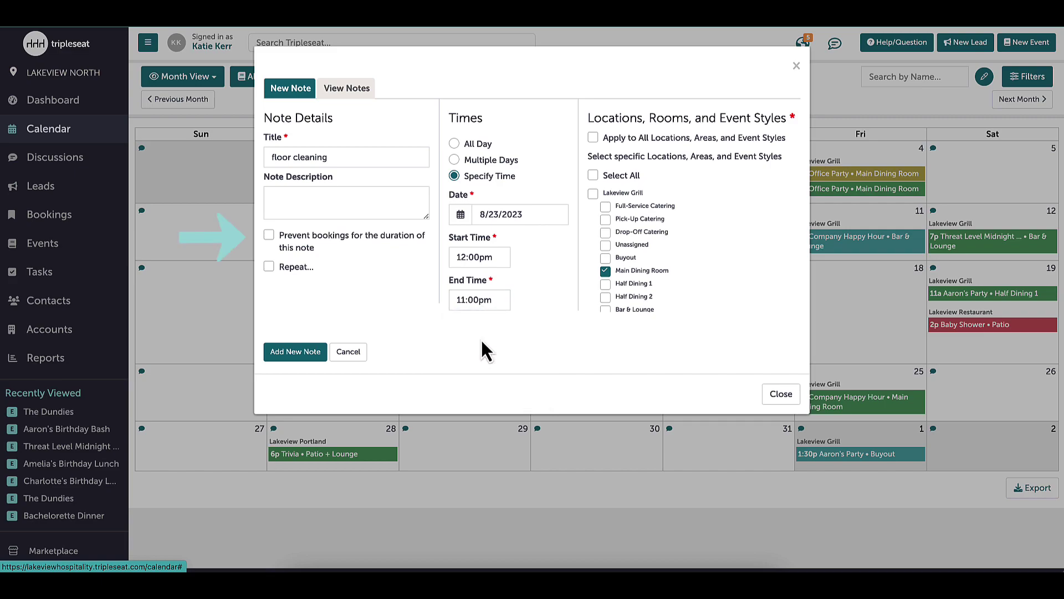
click(269, 236)
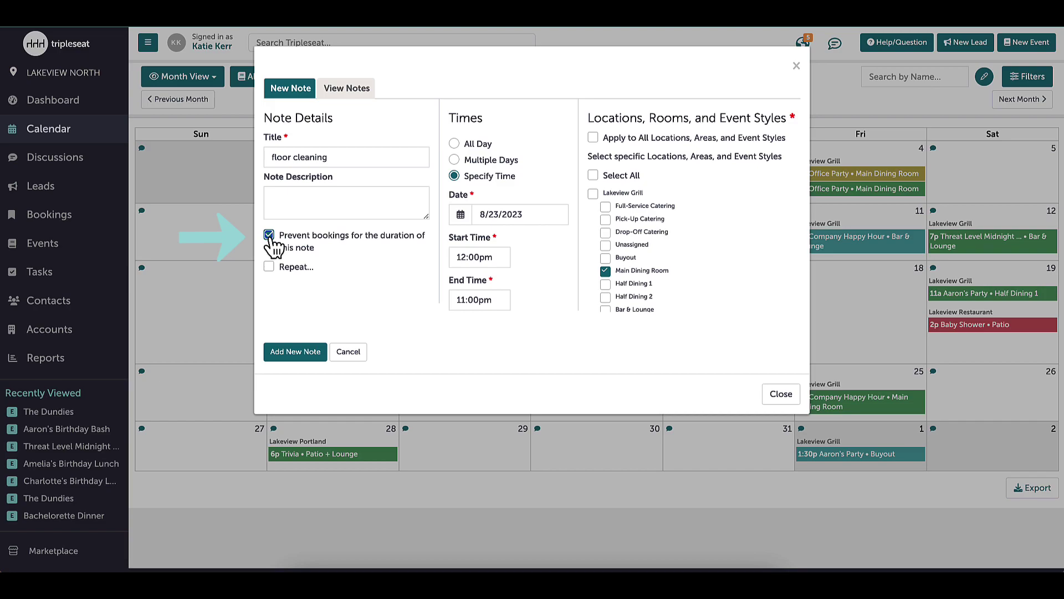
click(294, 355)
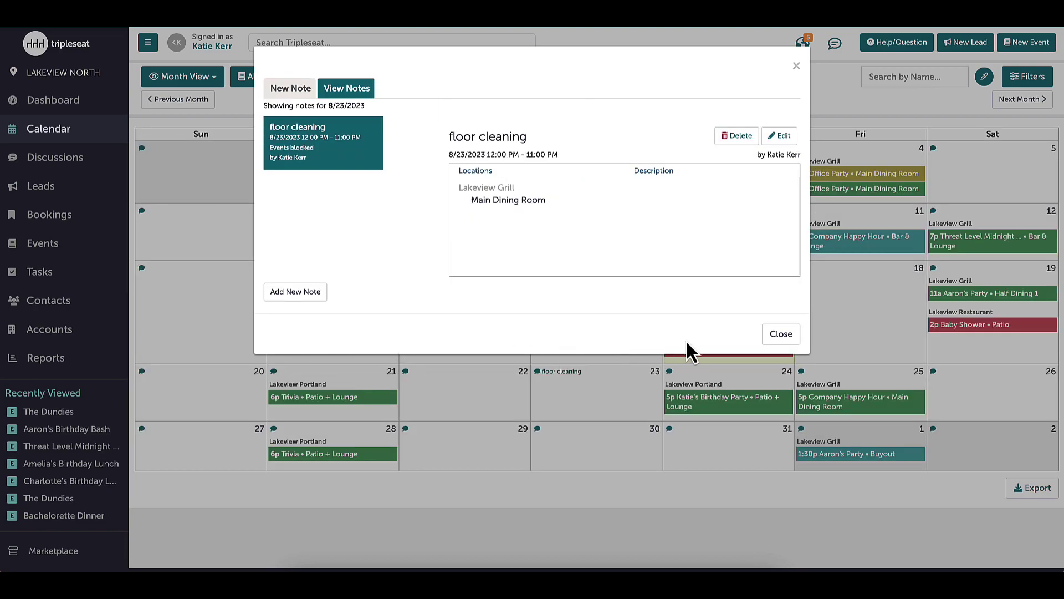
click(780, 335)
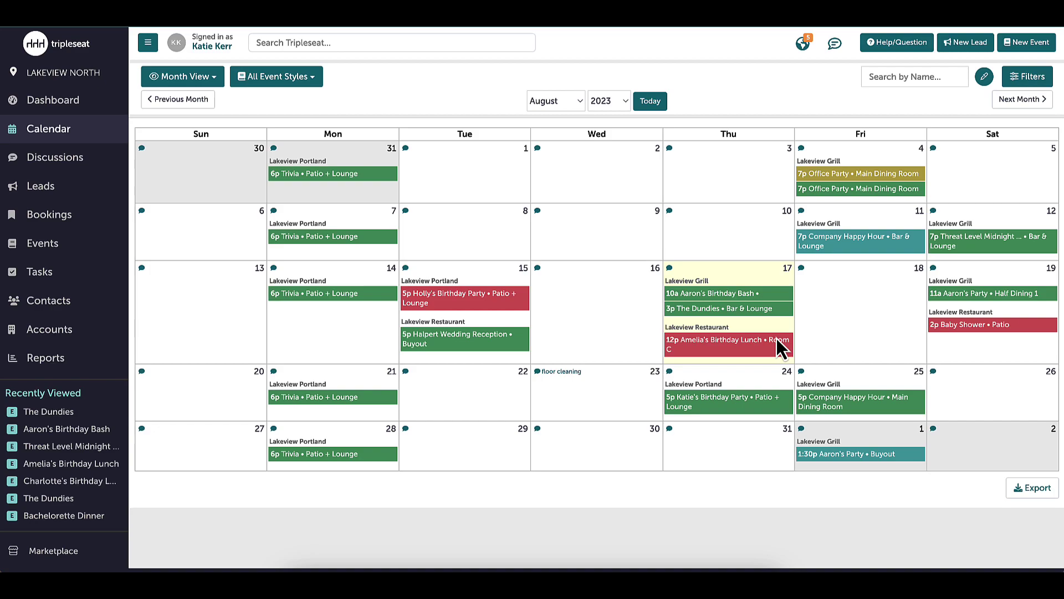
click(750, 378)
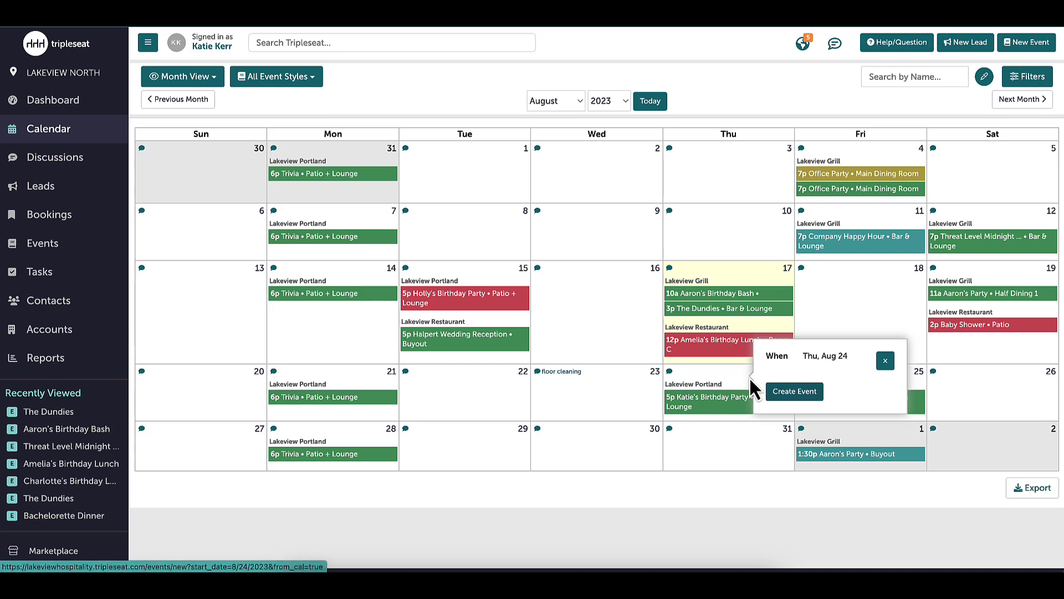
click(884, 361)
mouse_move(744, 406)
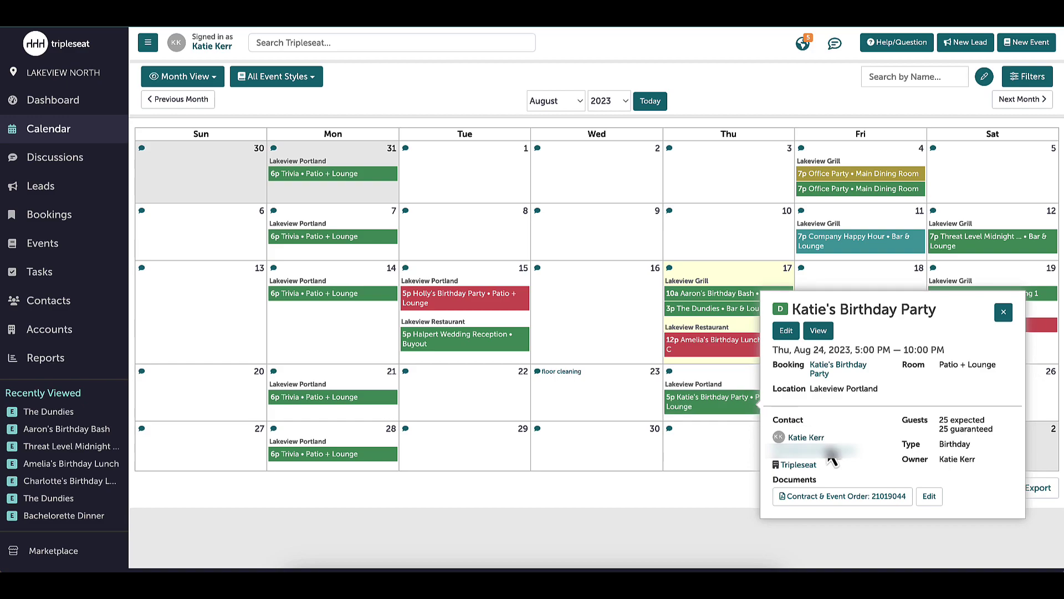
click(835, 500)
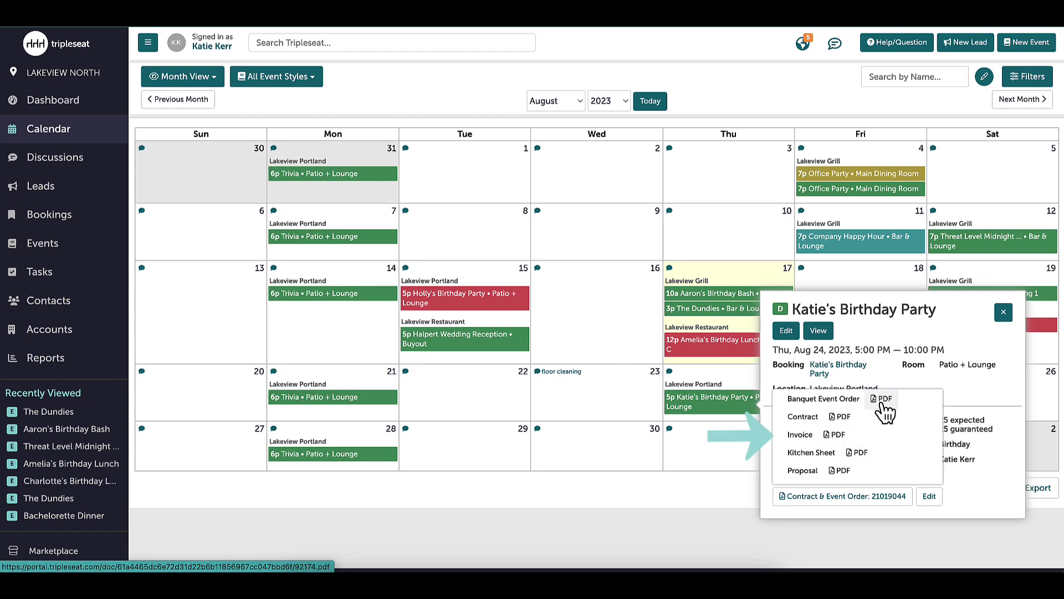
click(1004, 312)
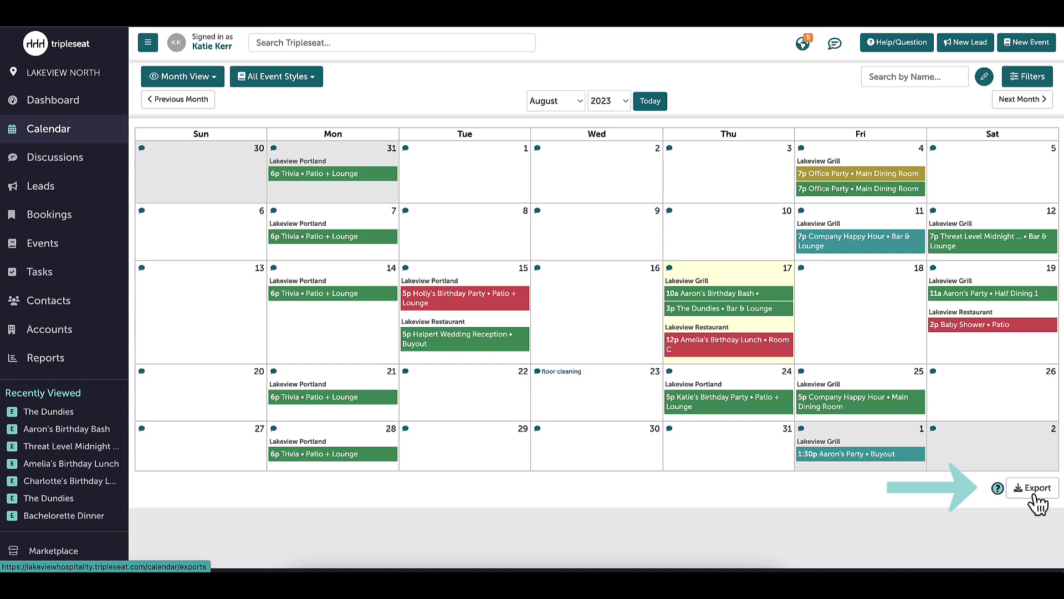
Generate a custom calendar export link for DEFINITE events, then open Support options.
click(1035, 495)
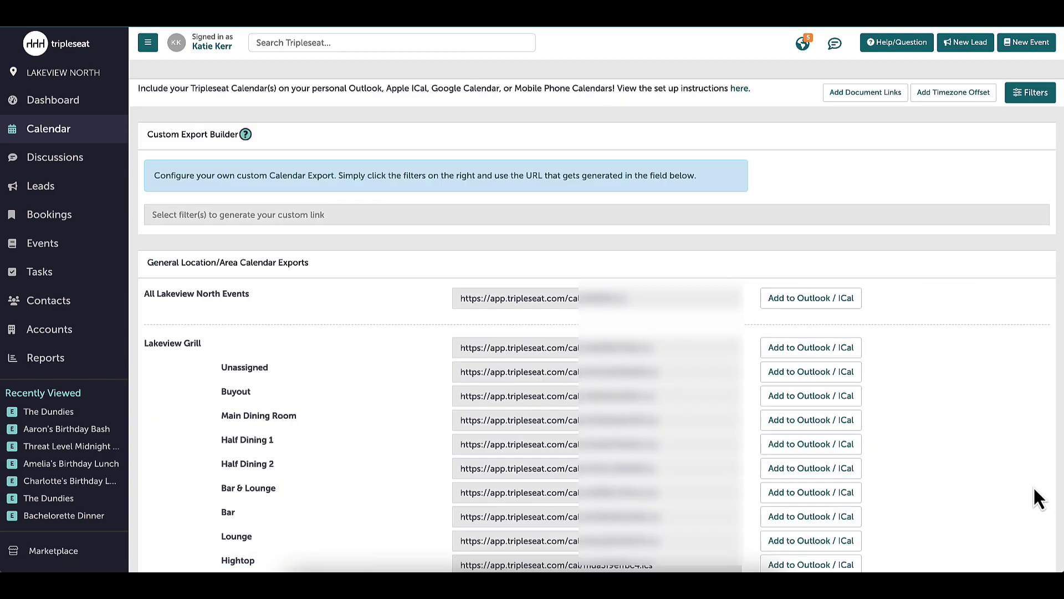
click(1034, 95)
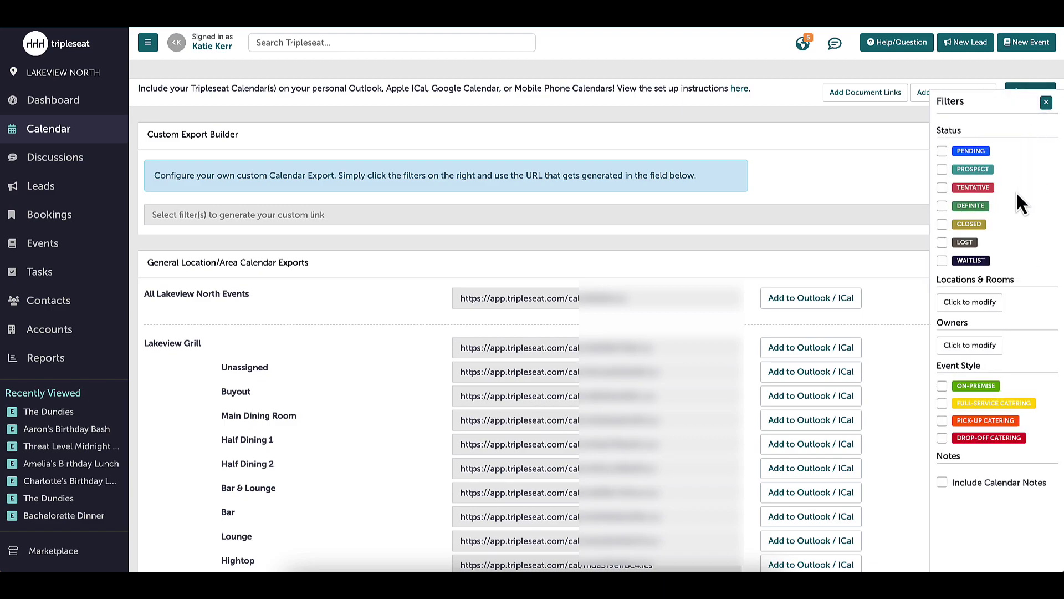
click(942, 206)
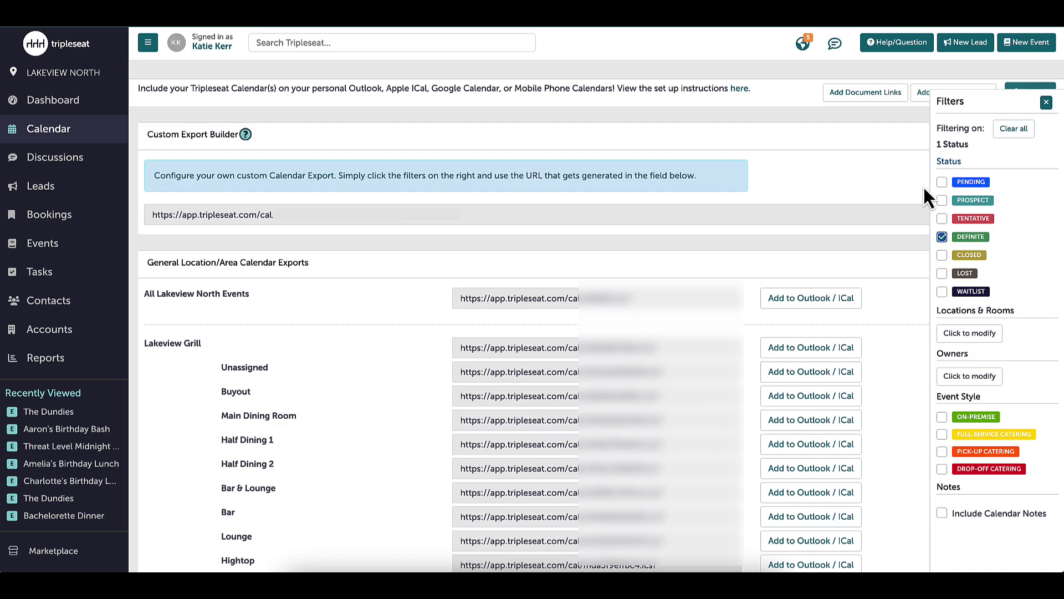
click(905, 46)
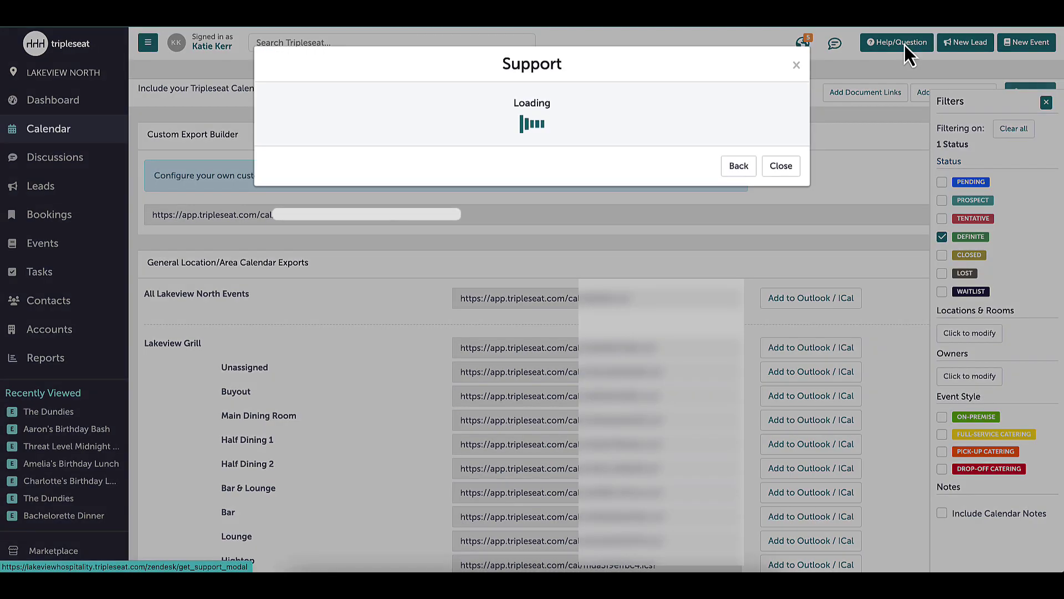